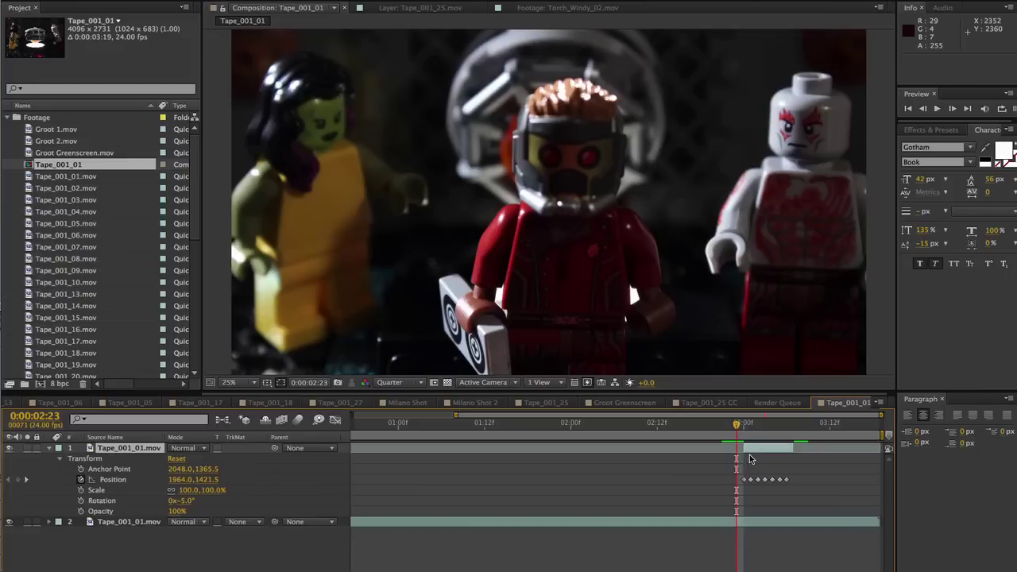
- Enable time remapping on the helmet layer and scrub back to frame 2:23
key("super+alt+t")
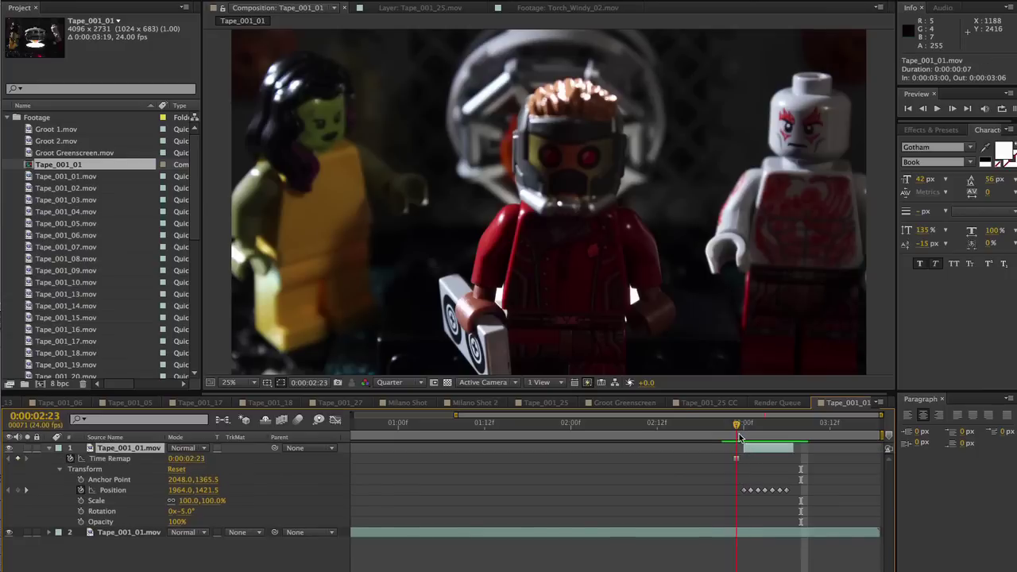
key("space")
left_click_drag(767, 427, 738, 432)
- Review the helmet mask frame by frame, then add a Medium Royal Blue solid beneath it
key("u")
left_click(753, 452)
key("Page_Down")
key("Page_Down")
key("Page_Down")
key("Page_Down")
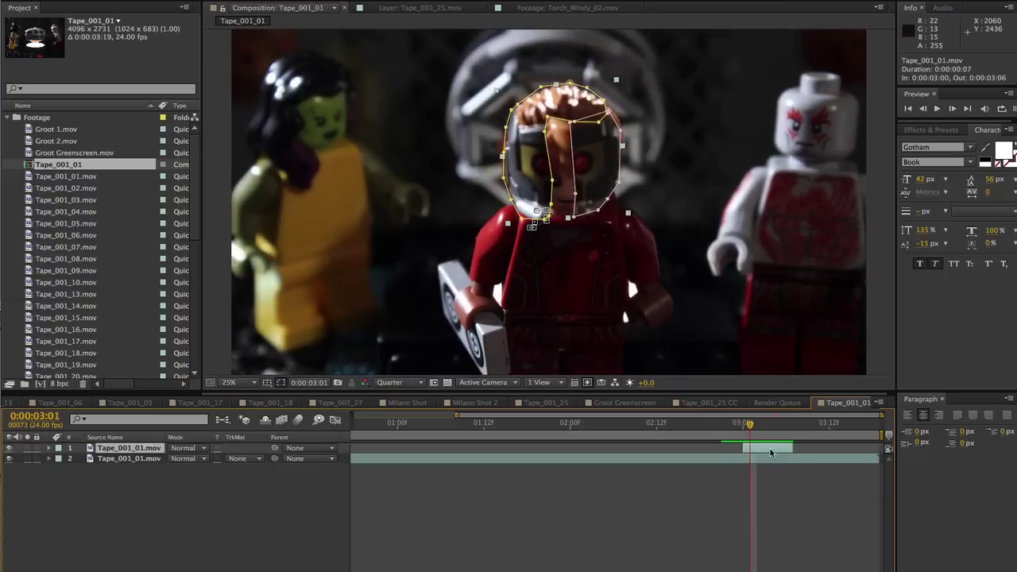
key("Page_Up")
key("Page_Up")
key("Page_Up")
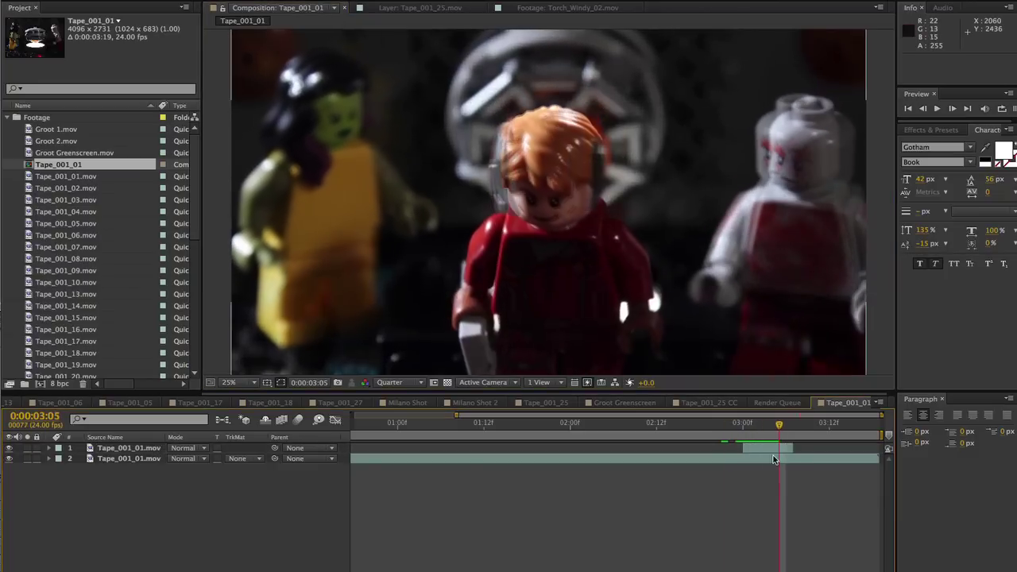
key("Page_Down")
key("ctrl+v")
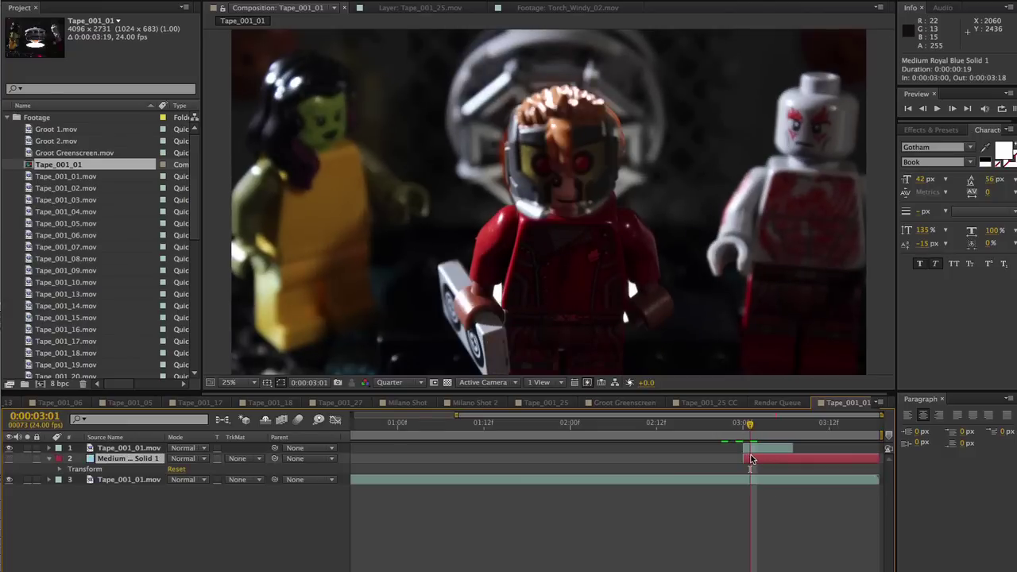
- Reveal the light-blue solid, inspect its Mask 1 over the visor, and preview the glow
left_click(10, 458)
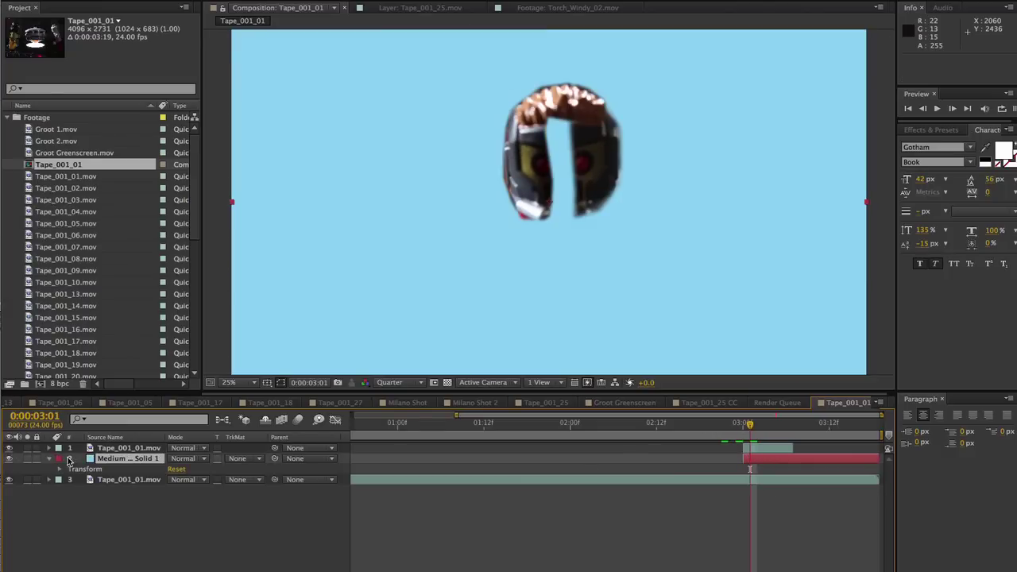
key("m")
key("m")
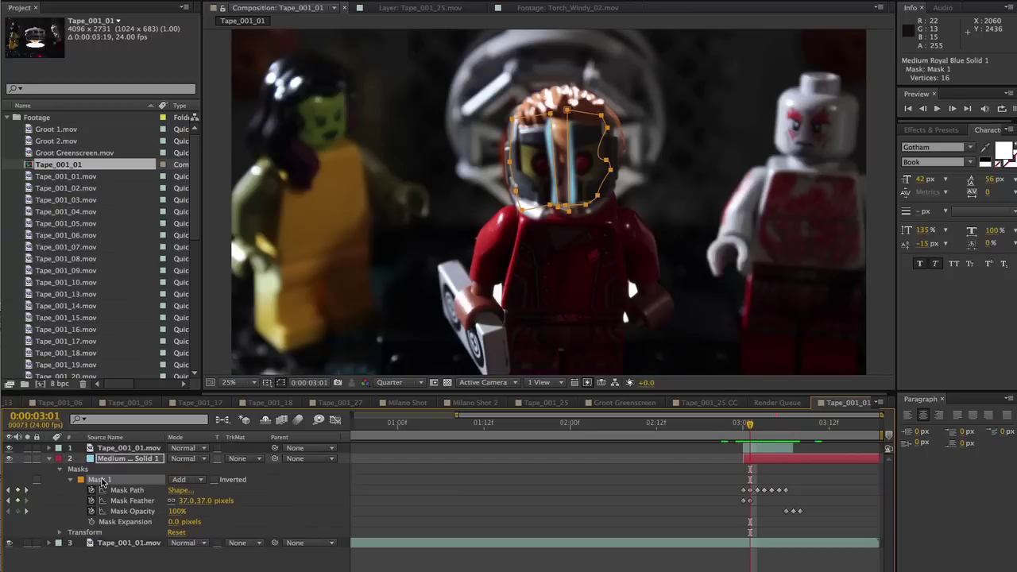
key("m")
key("space")
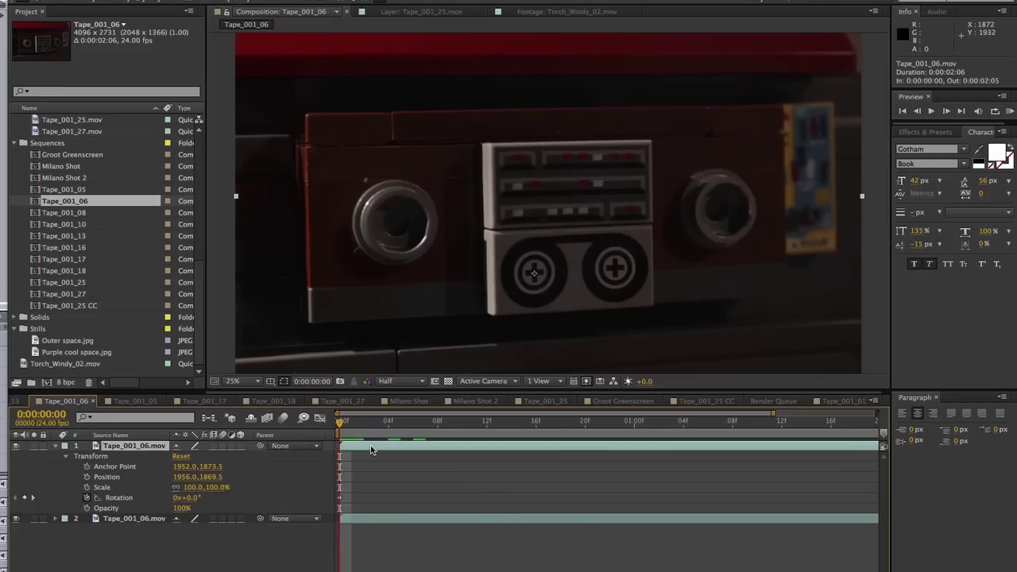
- Draw a round mask around the left cassette reel at an early frame
left_click(344, 423)
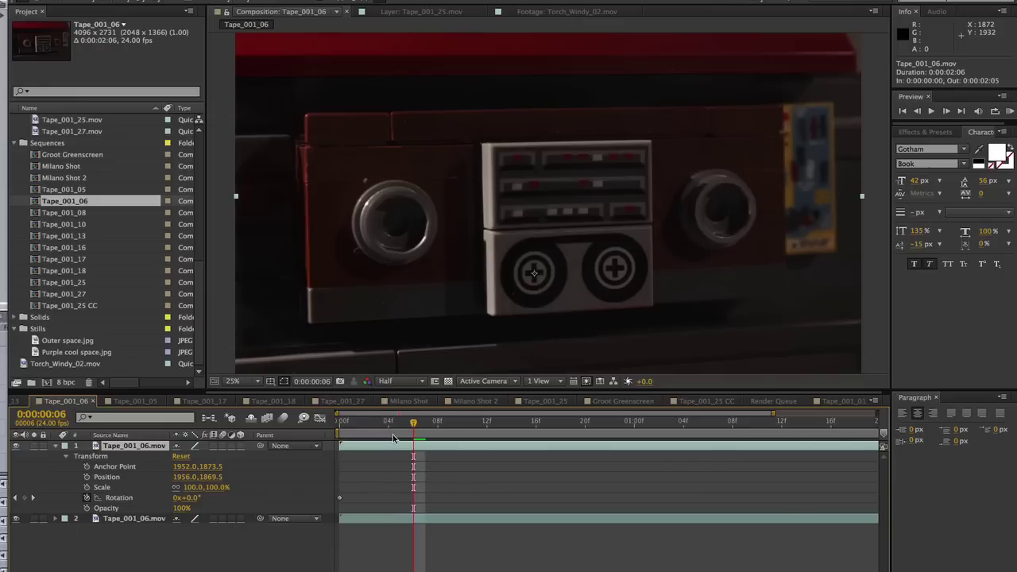
left_click(537, 248)
left_click(524, 249)
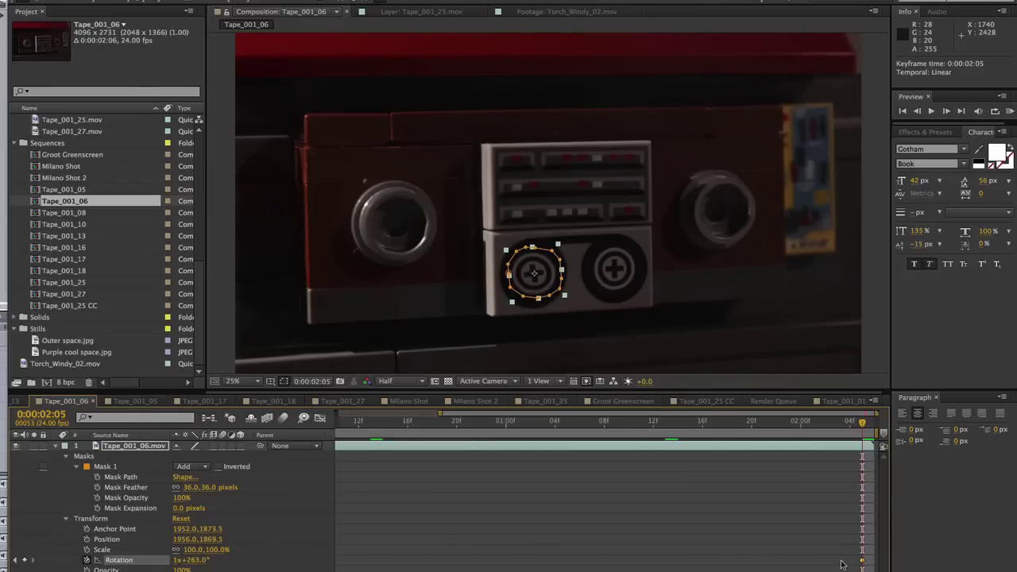
- Duplicate the masked, rotating reel layer at frame 0:00:00:13 for the right reel
left_click(496, 423)
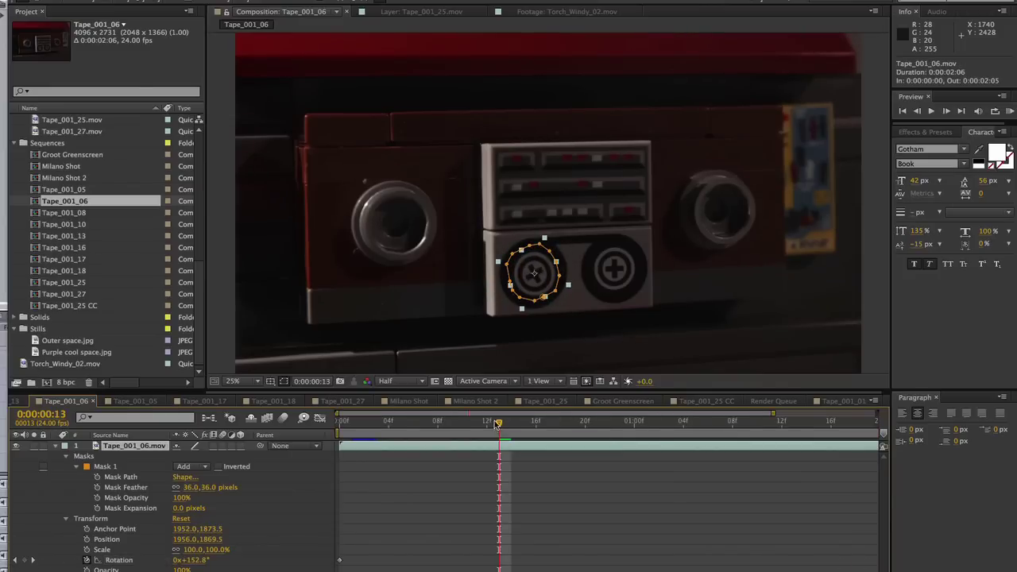
left_click(502, 450)
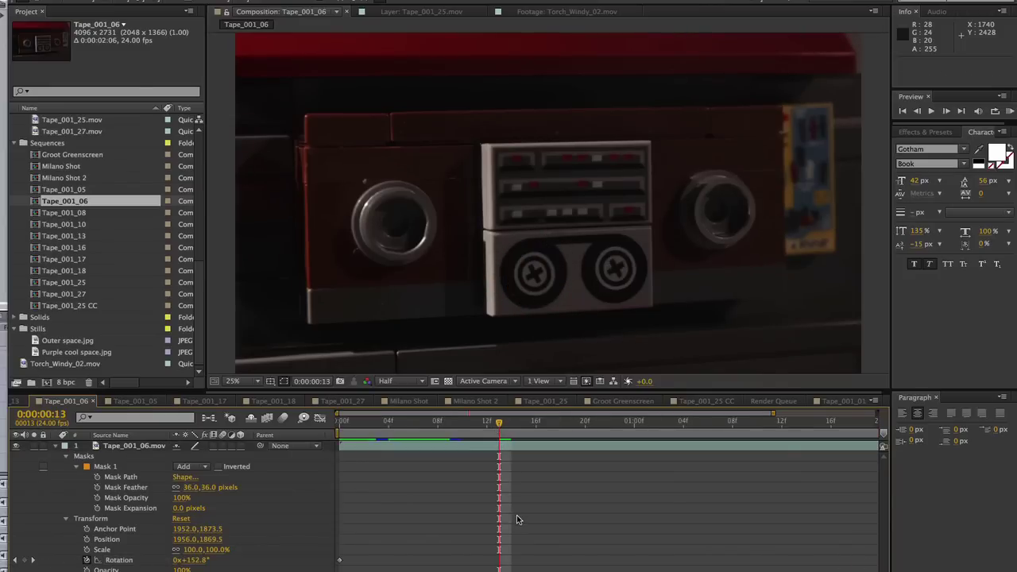
key("ctrl+d")
left_click(537, 450)
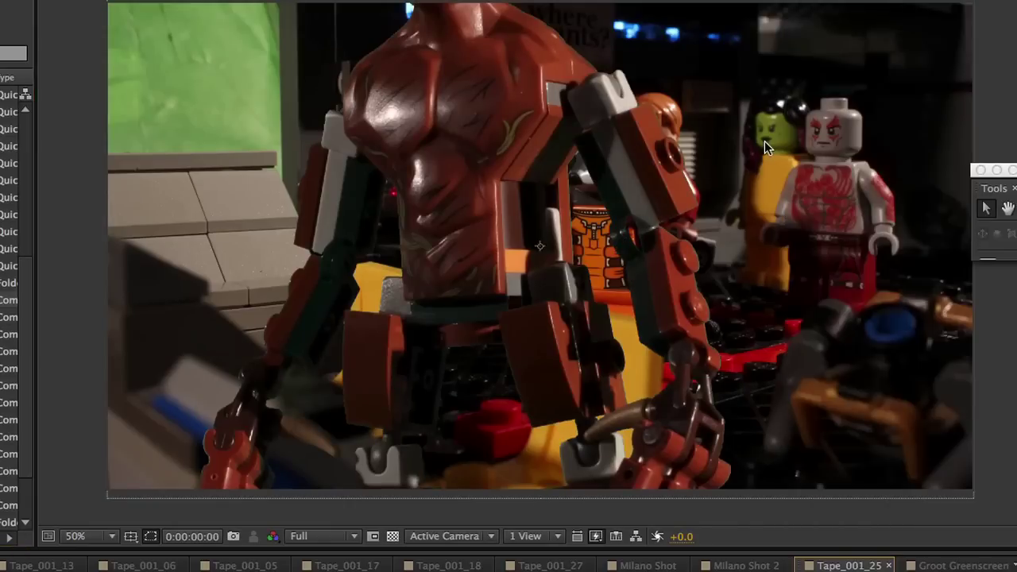
- Switch to the Tape_001_16 comp, with Groot 2.mov above the 47%-scaled clip
key("comma")
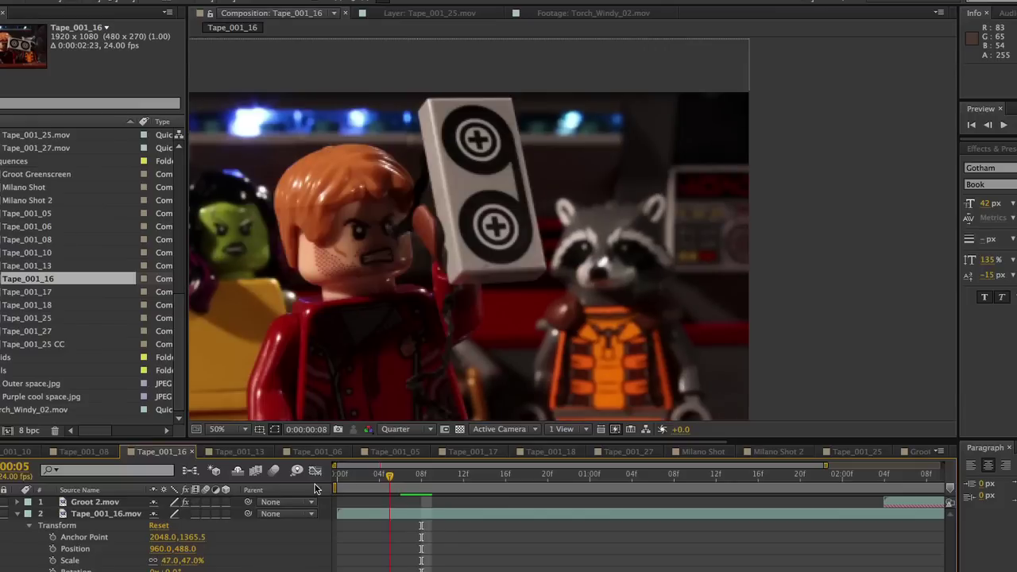
- Preview the shot and restore the masked Rocket layer above the Groot layers
left_click(383, 477)
key("space")
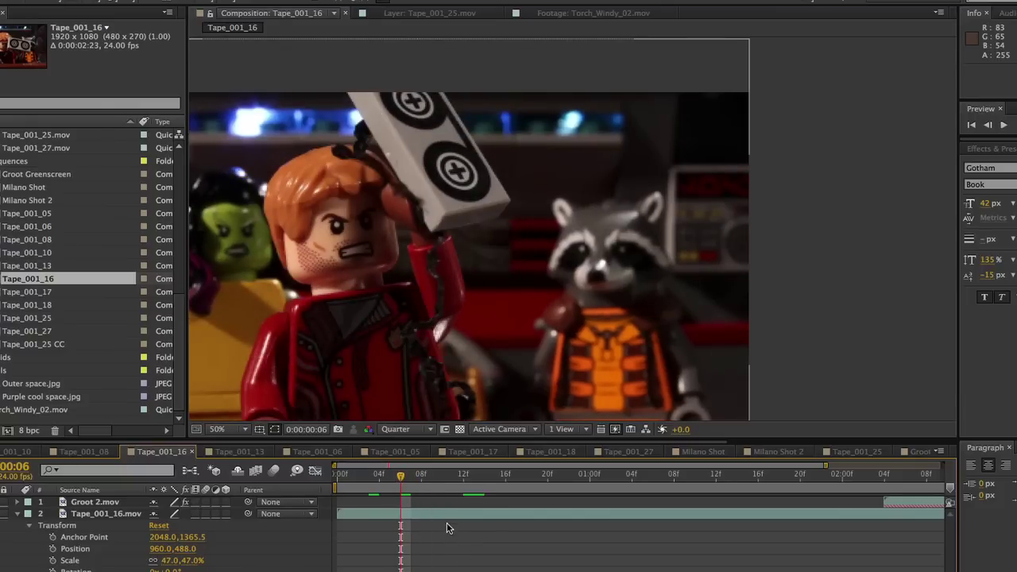
left_click(441, 516)
key("F2")
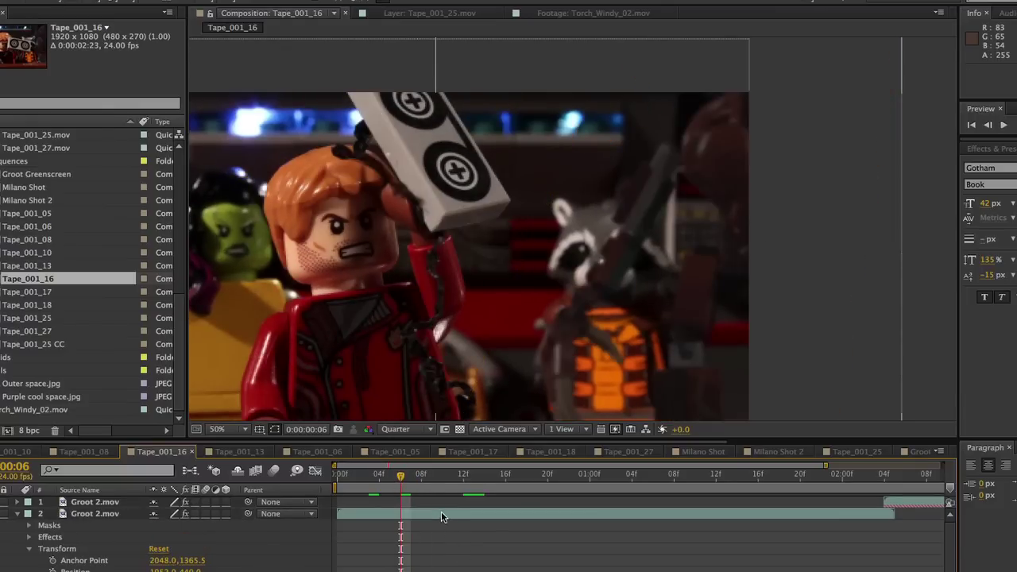
key("ctrl+v")
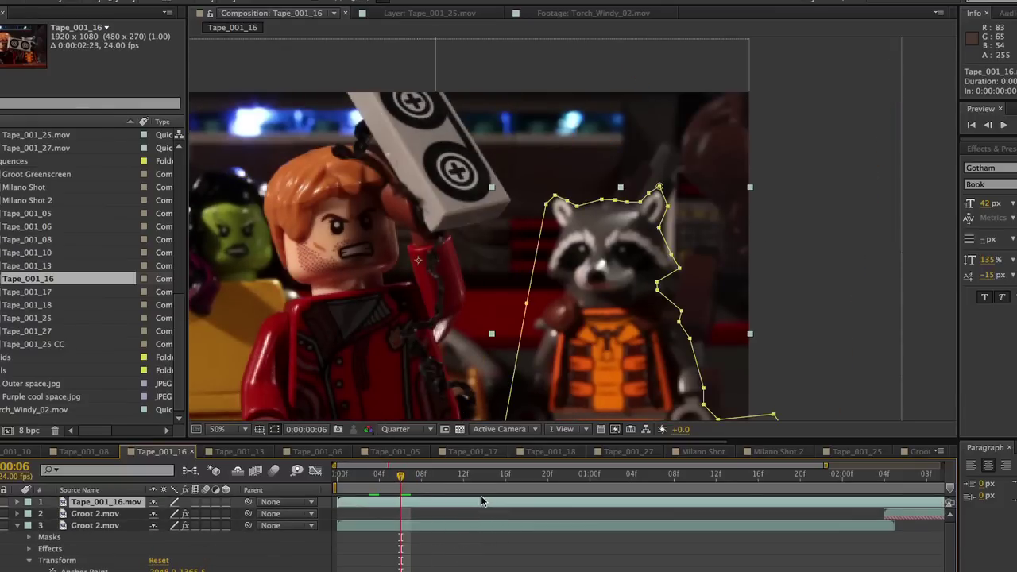
- Nudge the Rocket mask's right edge, then check the Tape_001_10.mov layer's mask
left_click_drag(679, 269, 682, 270)
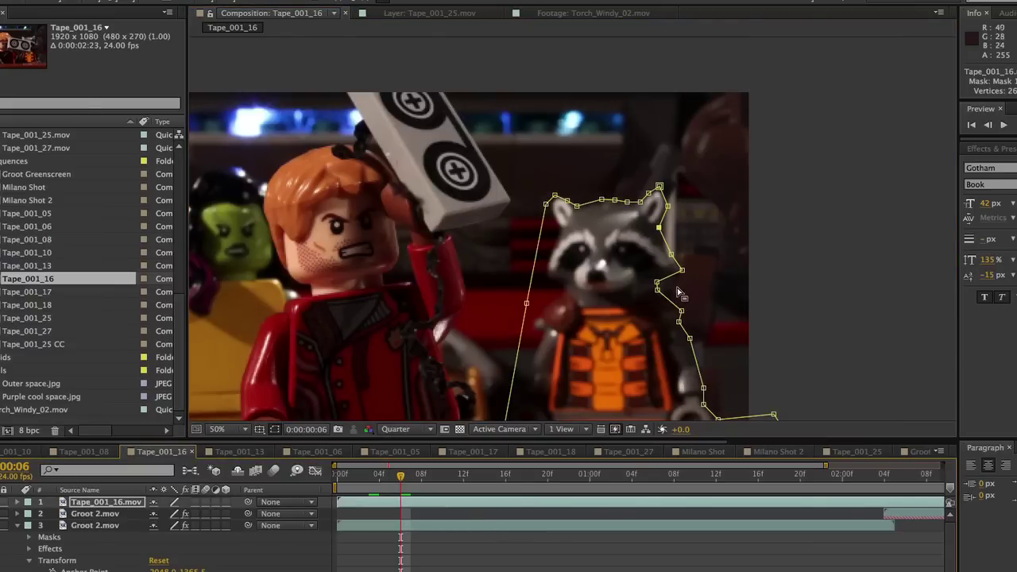
key("Page_Up")
key("Page_Up")
key("Page_Up")
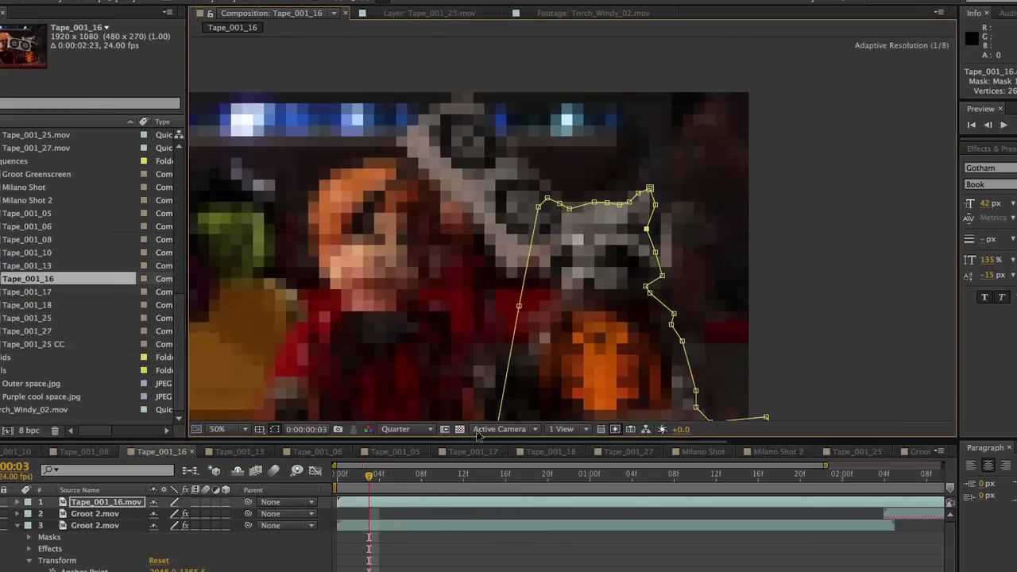
key("ctrl+z")
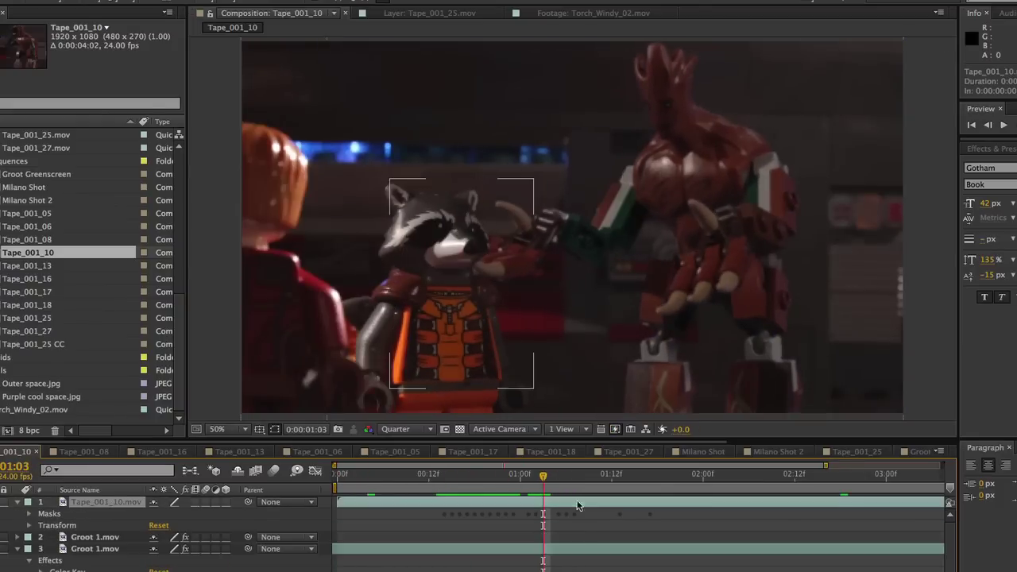
left_click(578, 505)
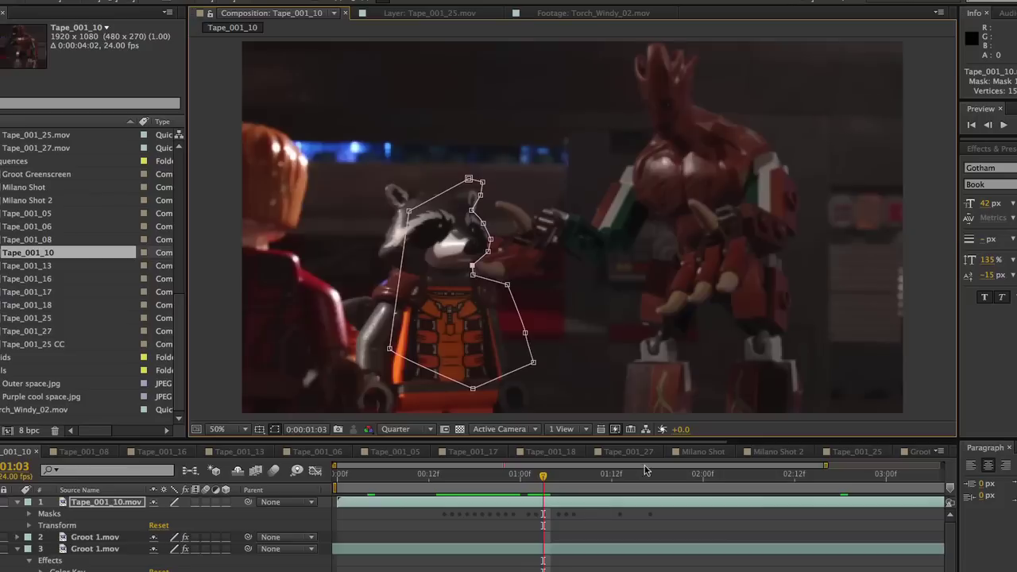
key("Page_Up")
key("Page_Up")
key("Page_Up")
key("Page_Up")
key("Page_Up")
key("Page_Up")
key("Page_Up")
key("Page_Up")
key("Page_Up")
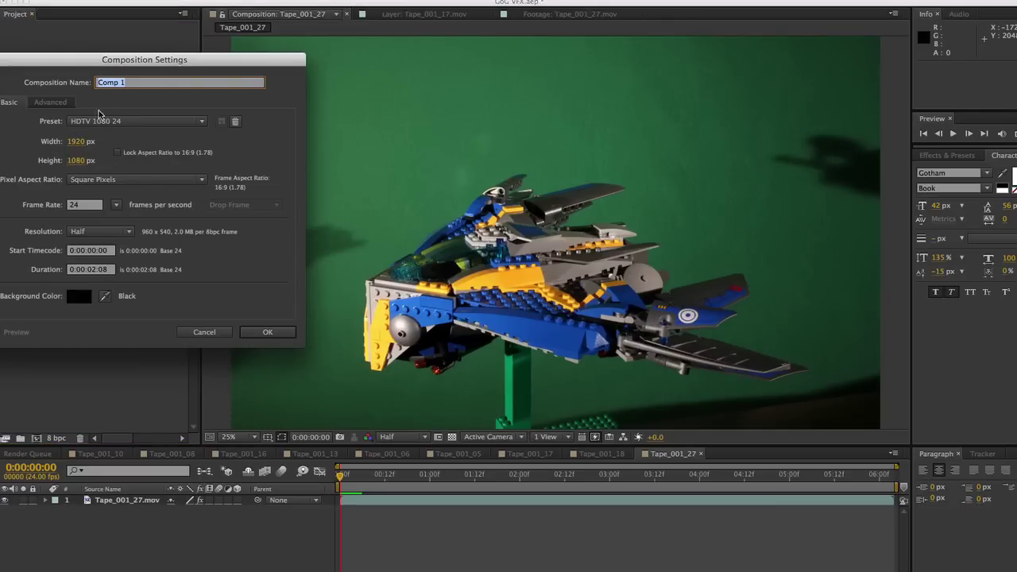
- Confirm the Milano Shot composition with the HDTV 1080 24 preset
left_click_drag(107, 69, 251, 68)
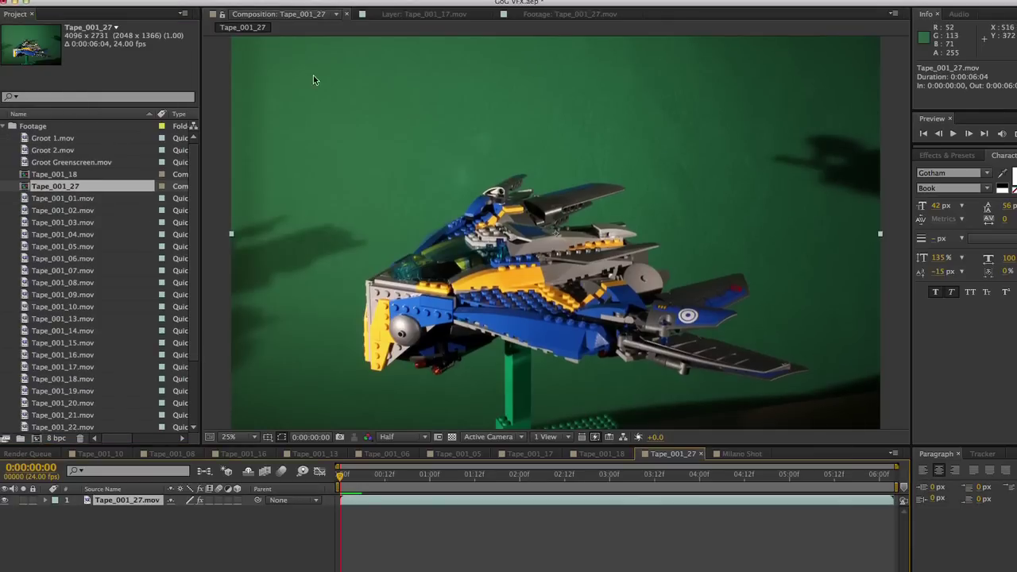
left_click(262, 2)
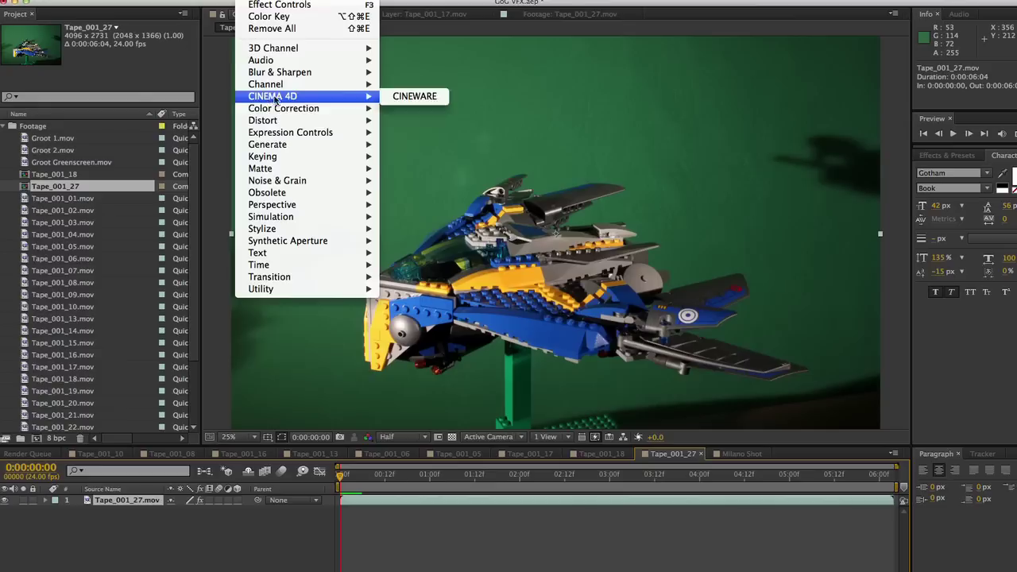
- Add Color Keys sampling the green backdrop, with tolerances of 17 and 5
mouse_move(346, 196)
left_click(412, 217)
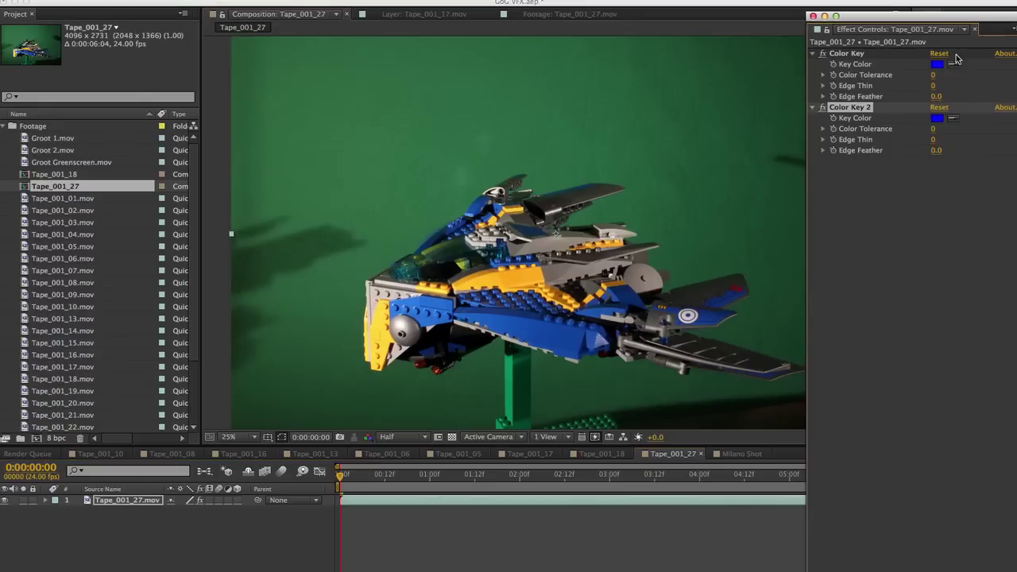
left_click(390, 251)
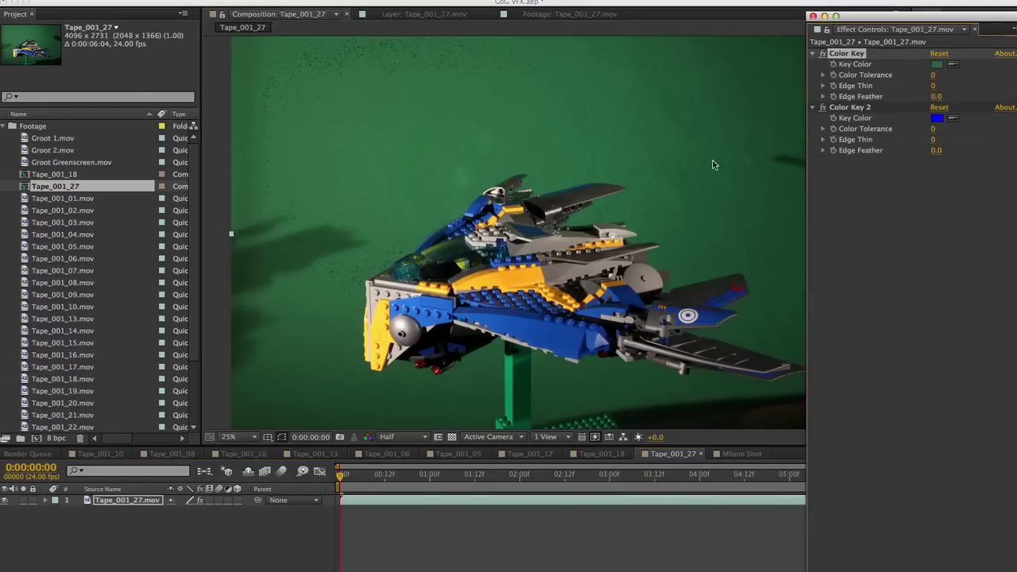
left_click_drag(935, 80, 946, 86)
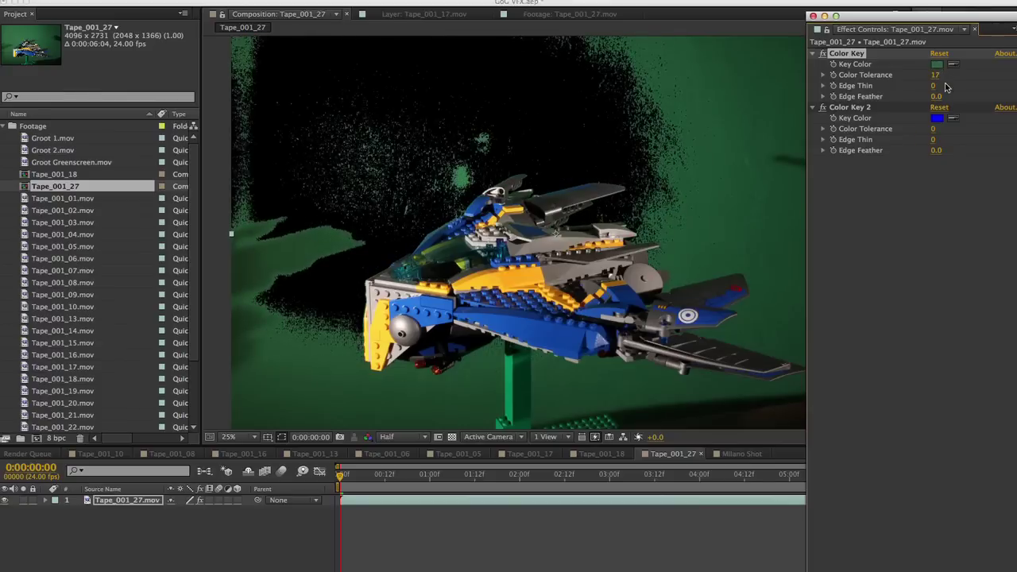
left_click(953, 119)
left_click(483, 372)
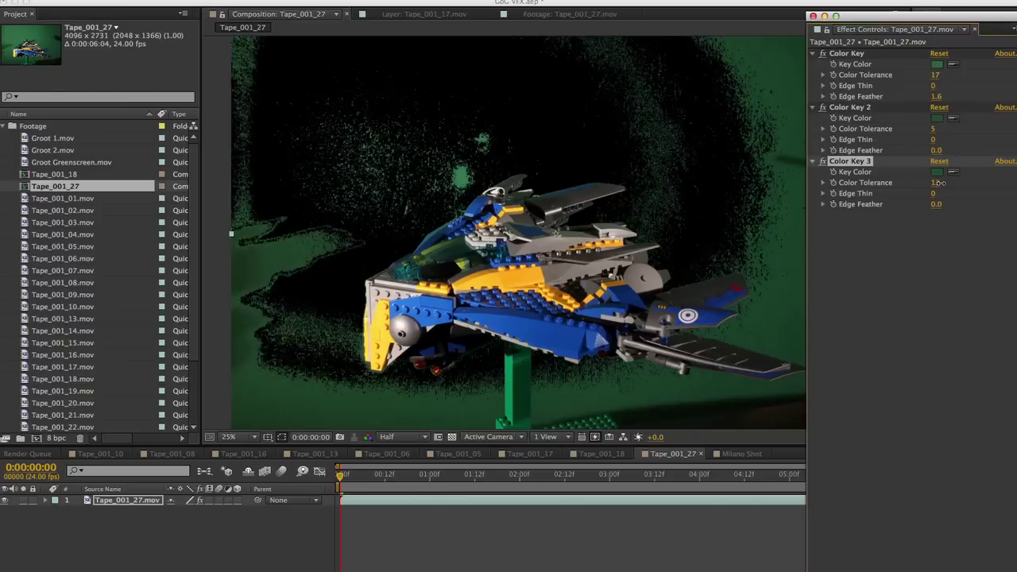
left_click(242, 0)
left_click(262, 14)
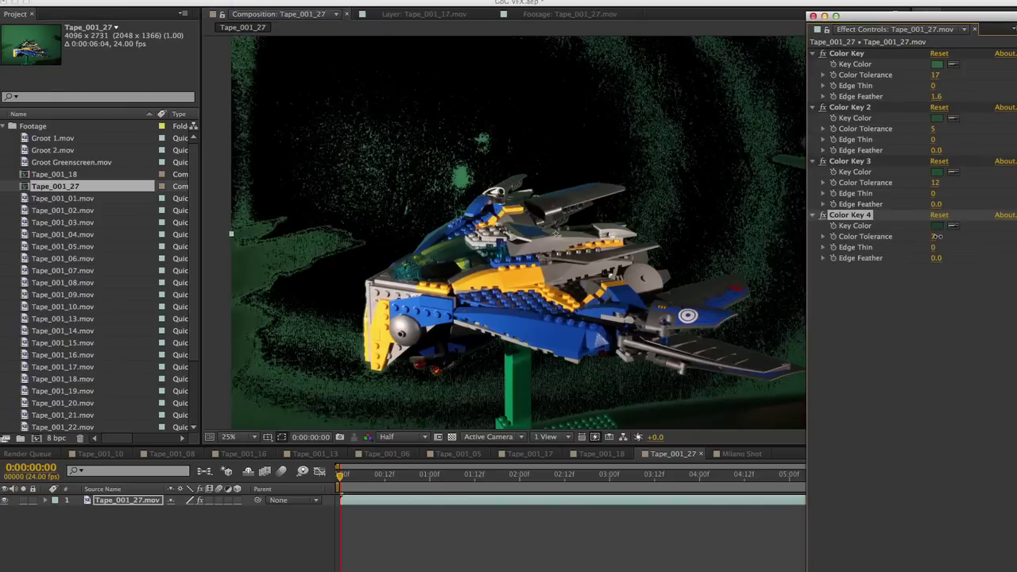
left_click_drag(938, 236, 939, 236)
- Stack the fifth through ninth Color Keys, with tolerances of 31, 13, 29 and higher
left_click(242, 0)
left_click(263, 14)
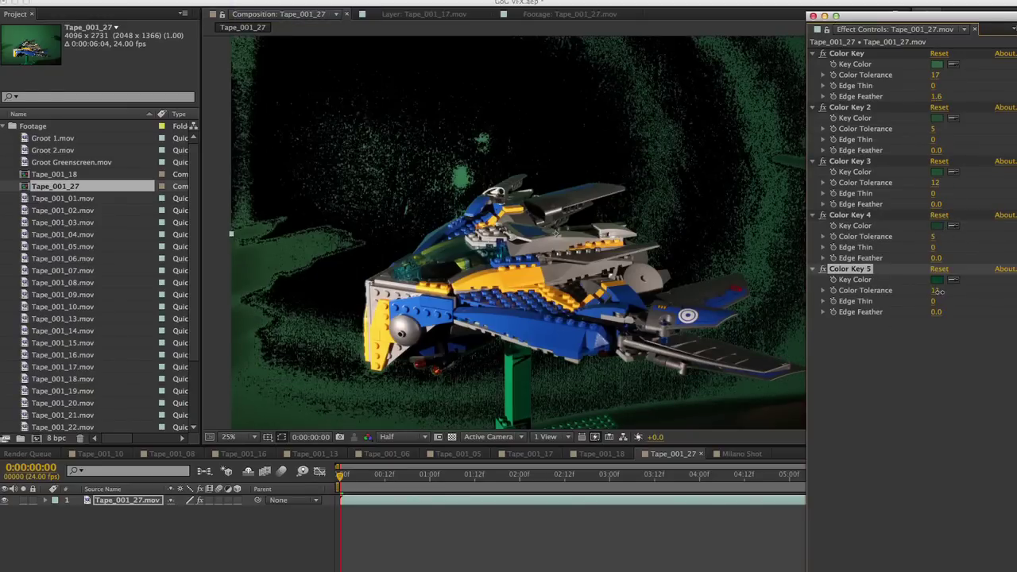
left_click_drag(937, 290, 952, 290)
key("super+alt+shift+e")
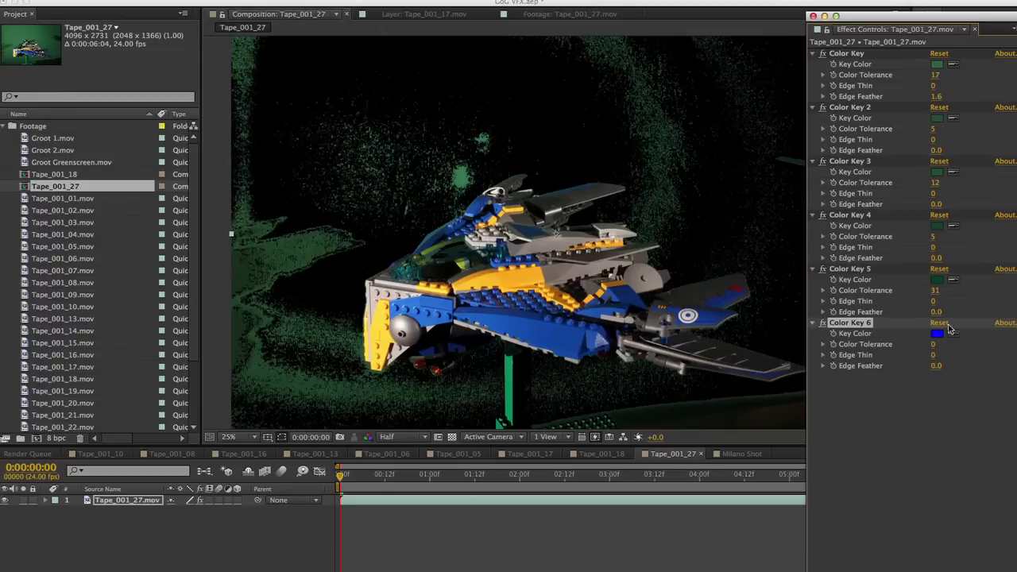
left_click(239, 61)
left_click_drag(935, 344, 942, 344)
key("super+alt+shift+e")
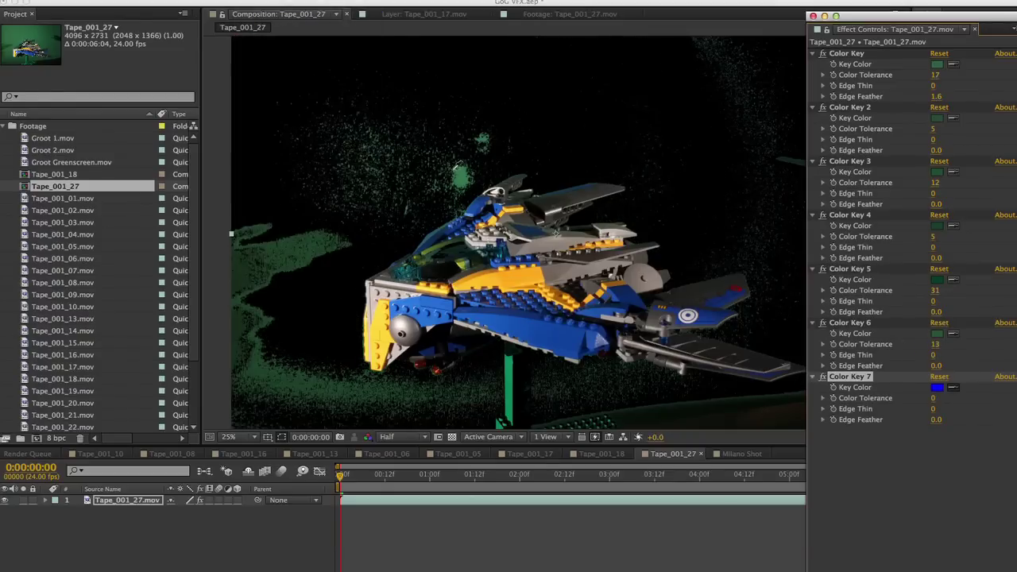
left_click_drag(939, 397, 954, 397)
key("super+alt+shift+e")
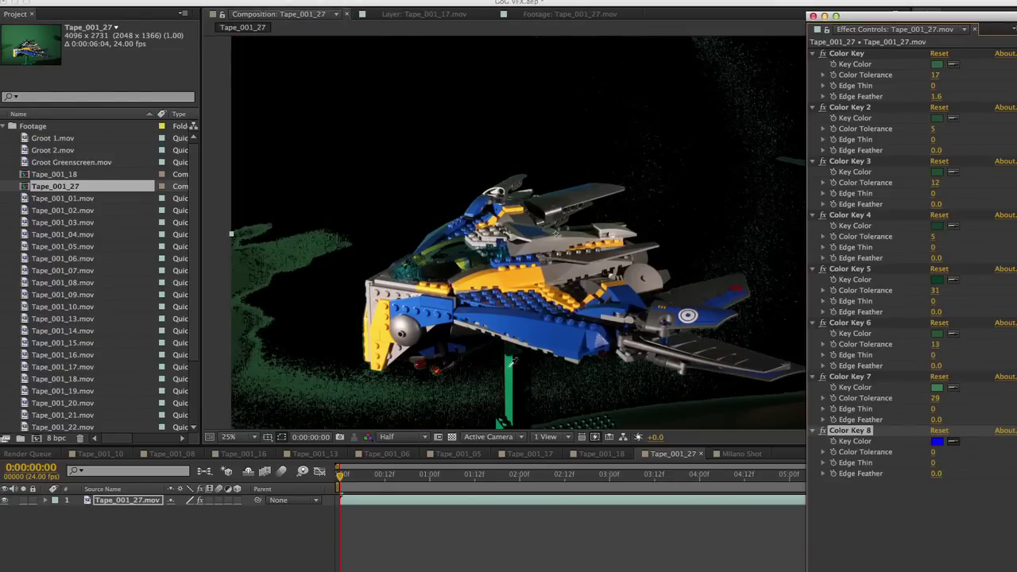
left_click_drag(938, 451, 950, 452)
key("super+alt+shift+e")
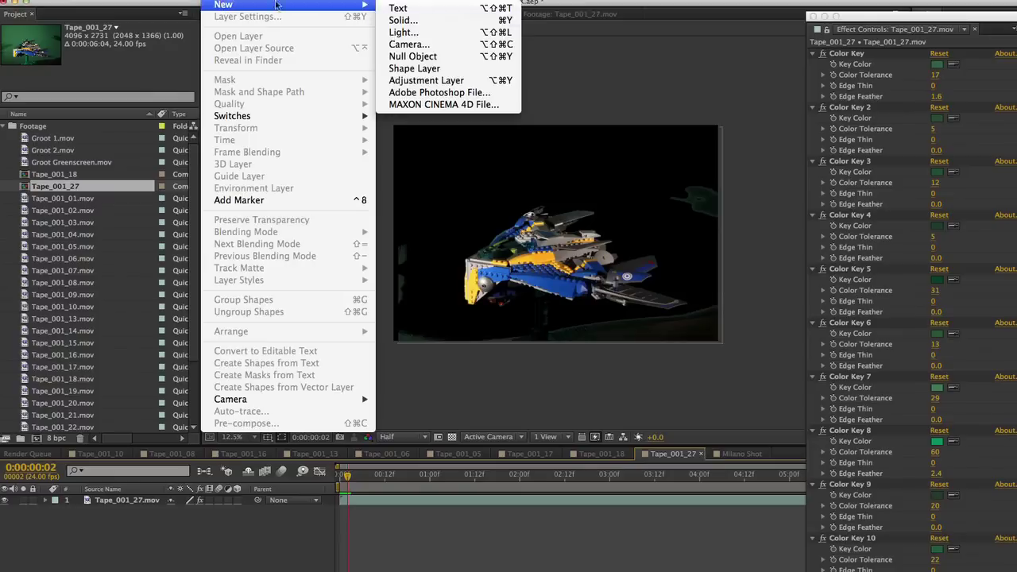
- Add a red solid behind the ship footage and apply Keylight to Tape_001_27.mov
left_click(408, 34)
left_click(123, 270)
left_click(268, 82)
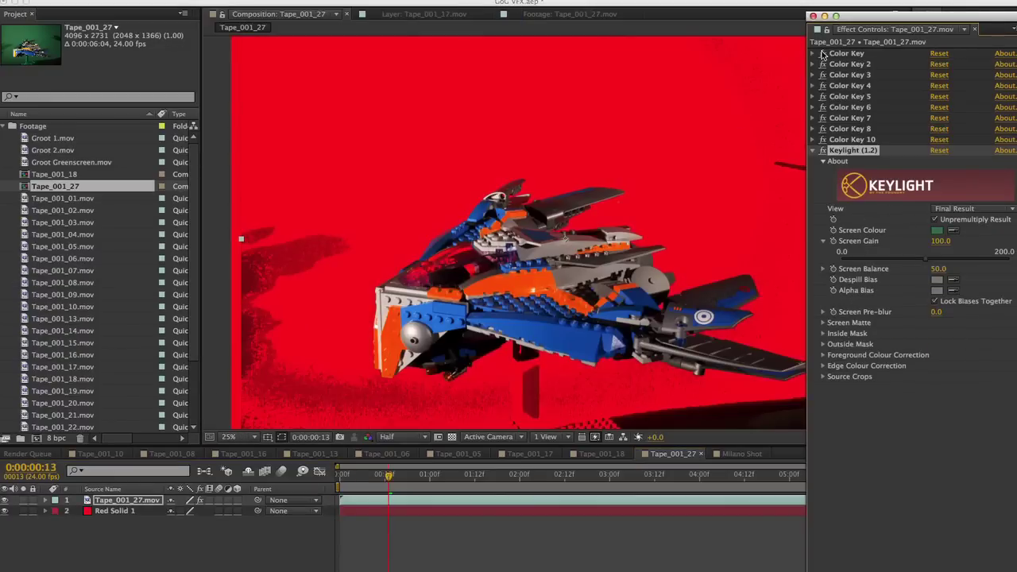
left_click(5, 513)
left_click(6, 512)
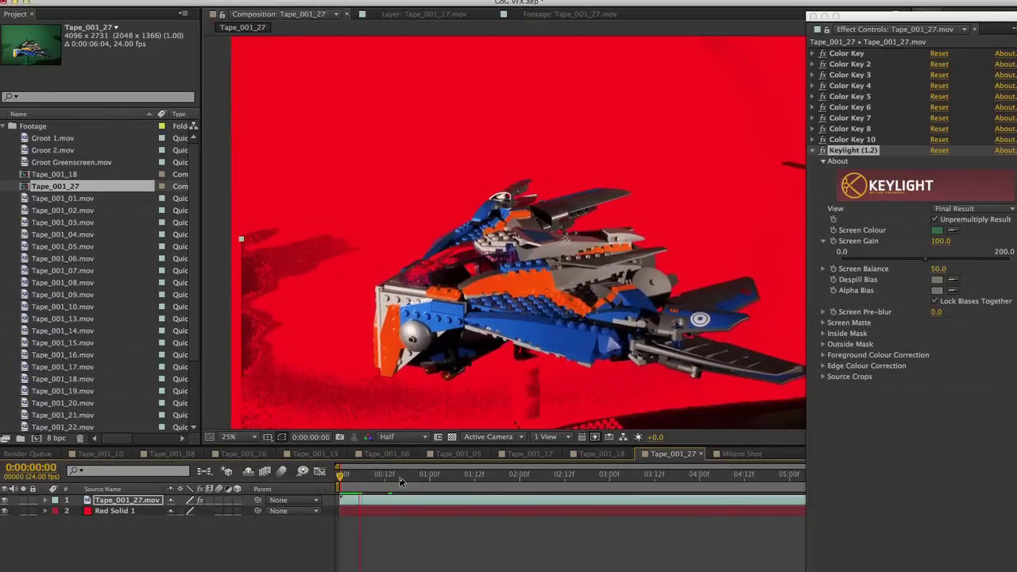
scroll(435, 270, "down", 1)
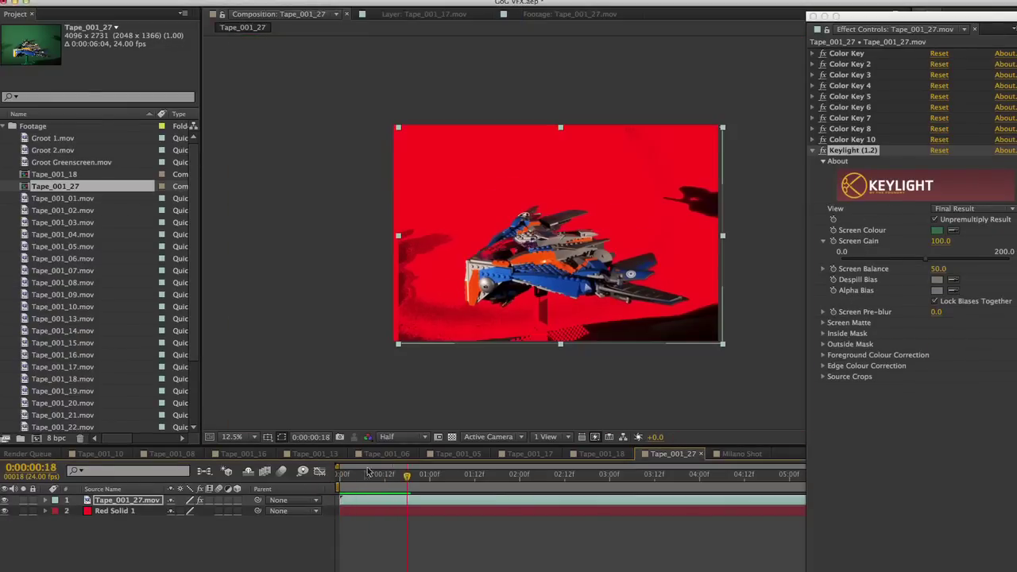
left_click(416, 520)
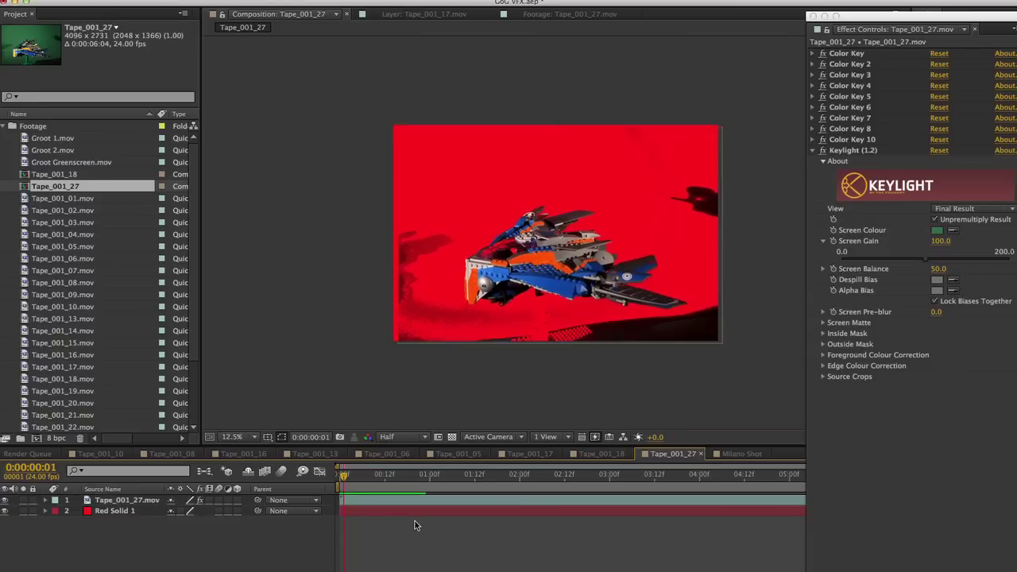
- Reveal the ship layer's Mask 1 path and step ahead to check it tracks the ship
left_click(353, 499)
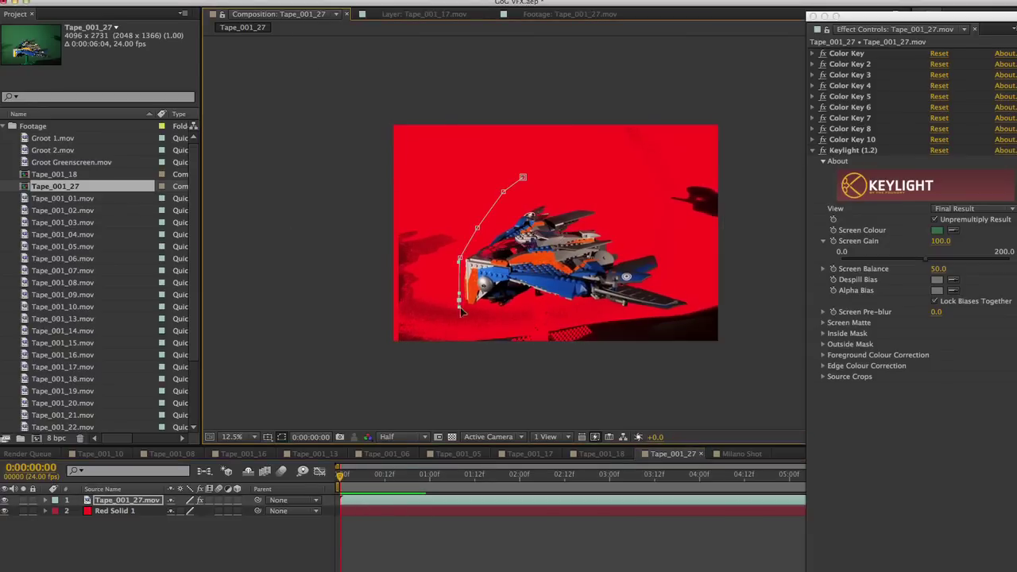
scroll(460, 312, "up", 1)
scroll(608, 205, "right", 5)
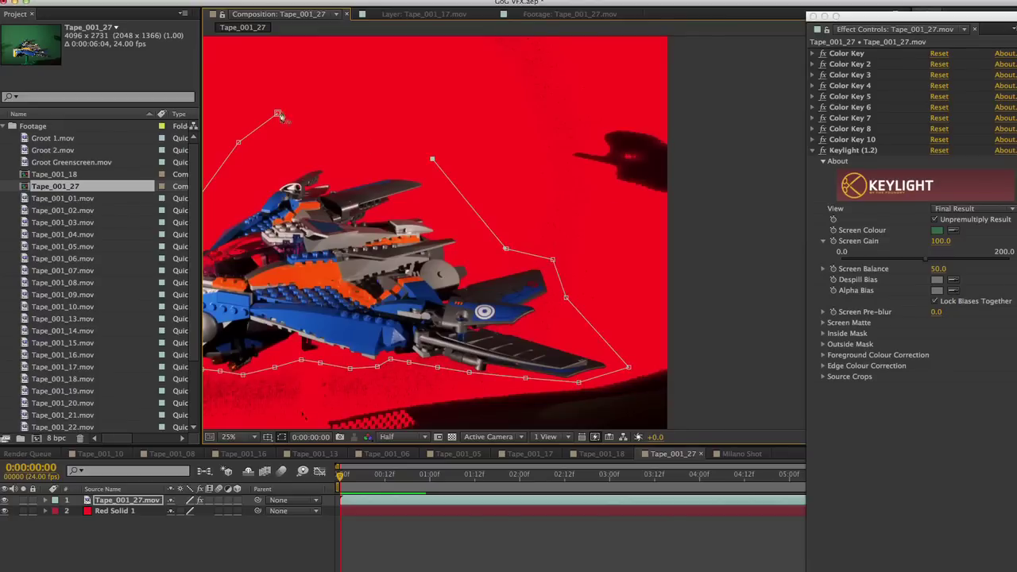
scroll(279, 116, "down", 1)
key("m")
key("m")
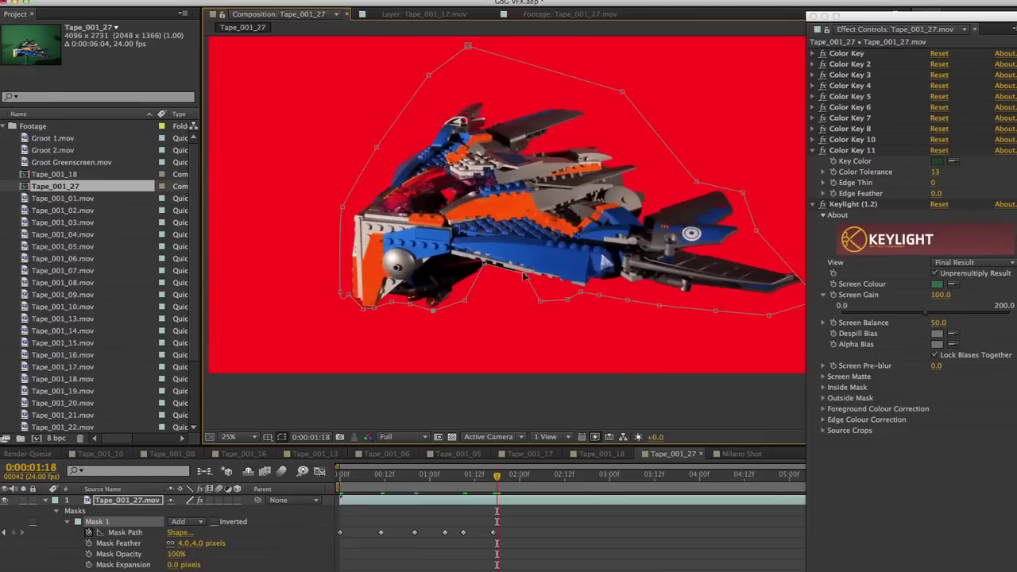
key("Page_Down")
key("Page_Down")
key("Page_Down")
key("Page_Down")
key("Page_Down")
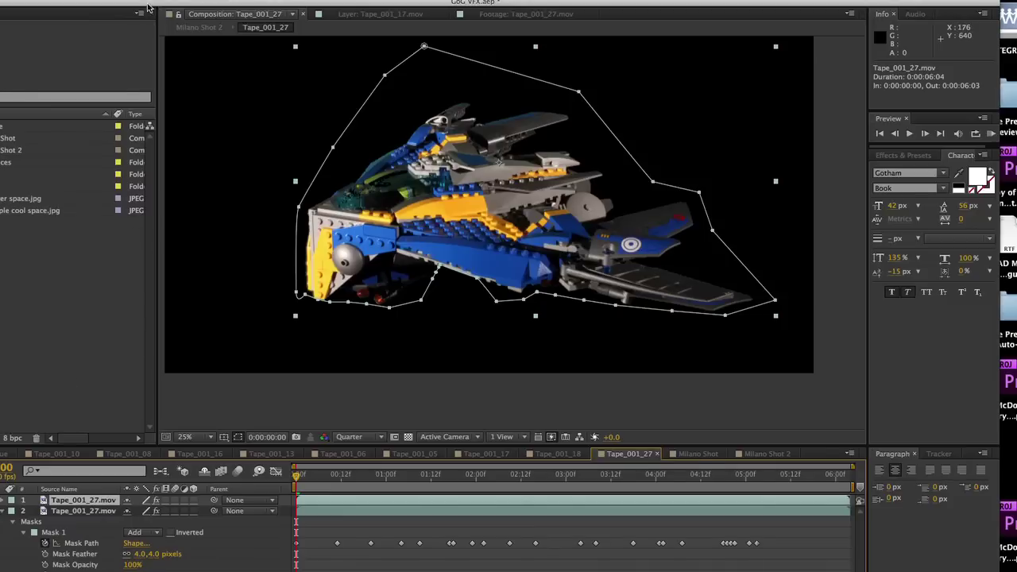
- Delete the Color Keys from the top ship layer, then reveal Mask 2 and preview
left_click(63, 511)
left_click(63, 521)
key("Delete")
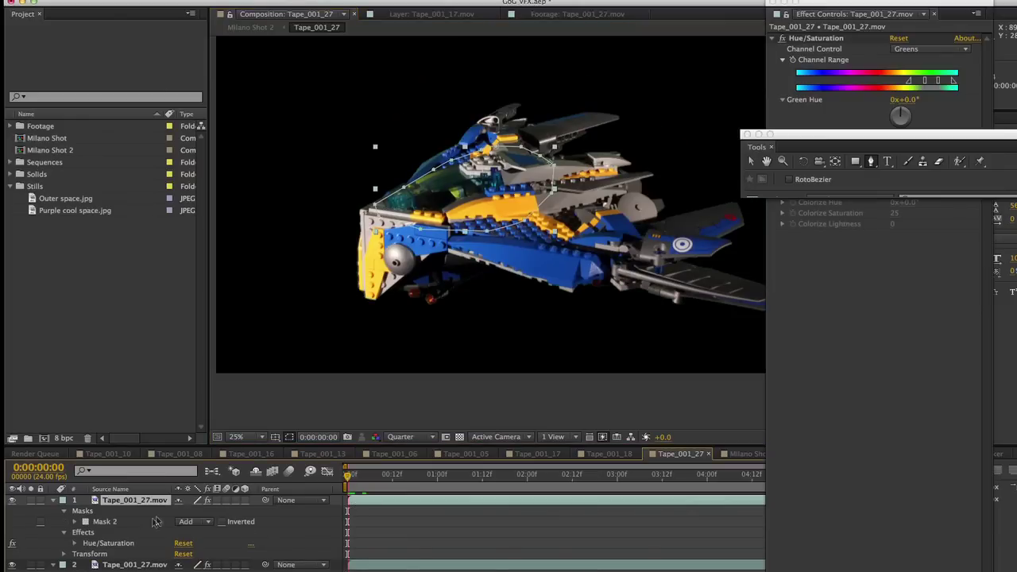
key("m")
key("m")
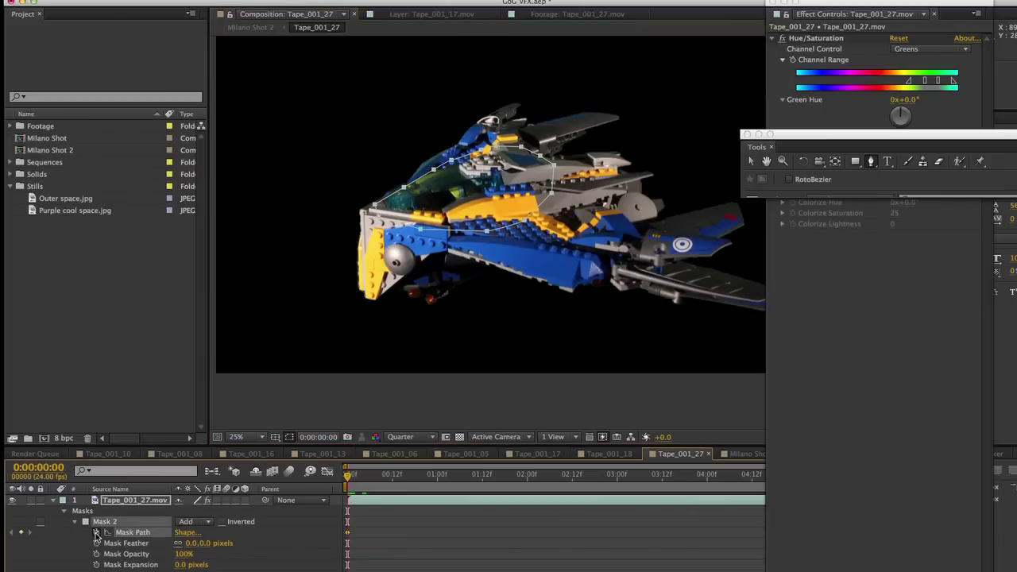
key("space")
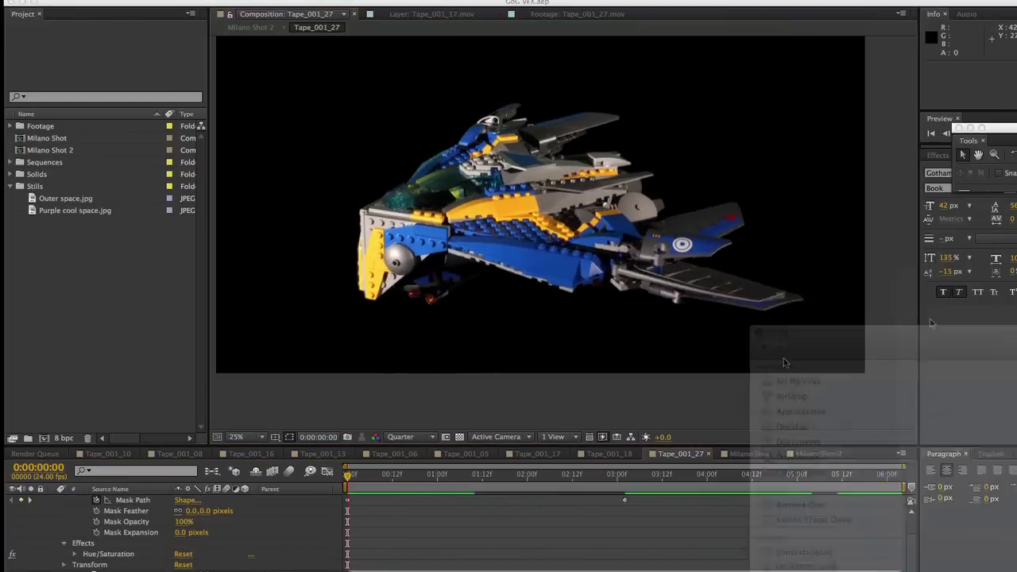
- Import the Torch_Windy_02.mov flame clip and add it to the Tape_001_27 comp
key("super+i")
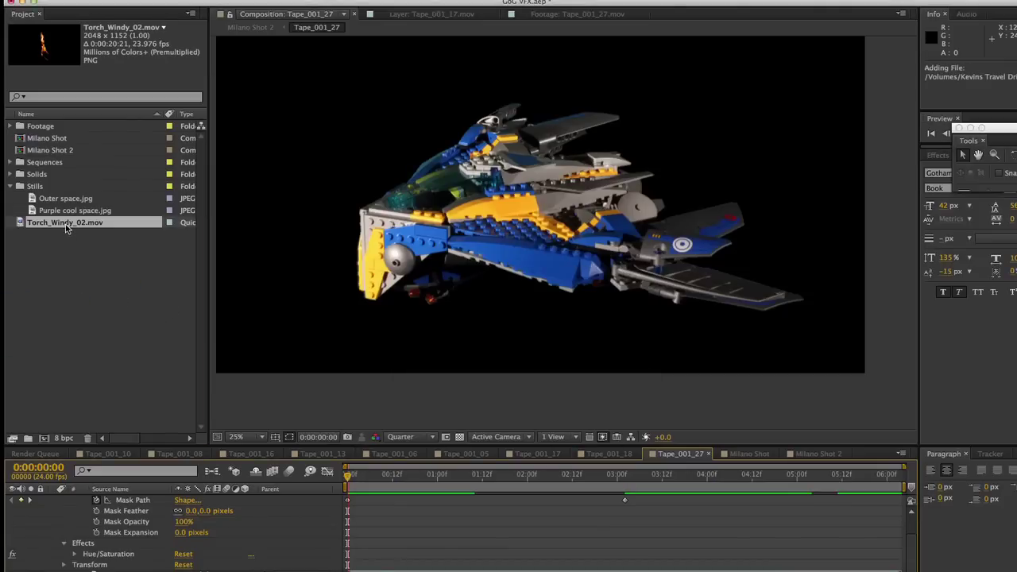
double_click(66, 226)
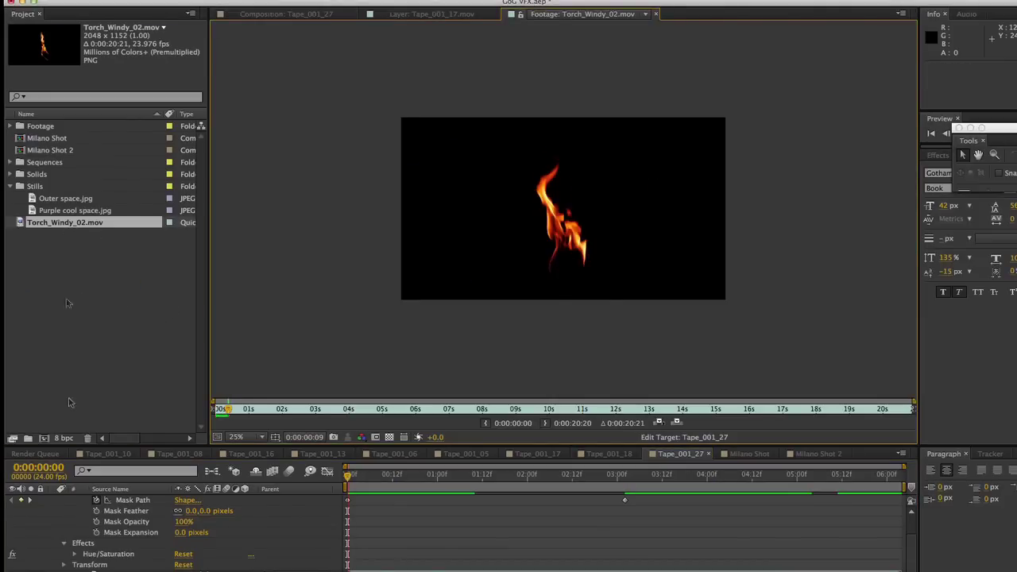
key("super+slash")
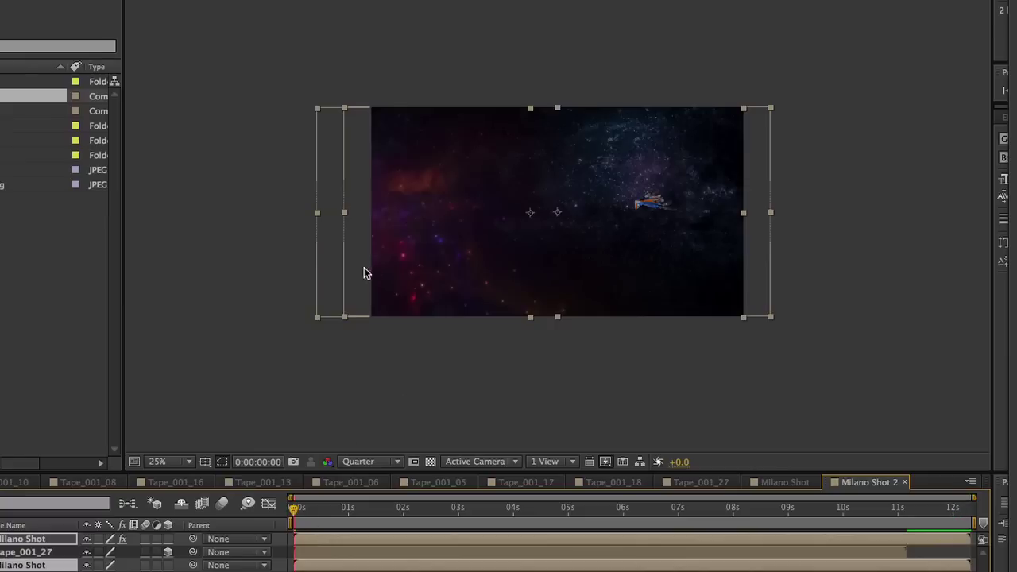
- Position the flame at the ship's rear and preview it alongside the ship
left_click_drag(364, 274, 355, 249)
key("space")
key("space")
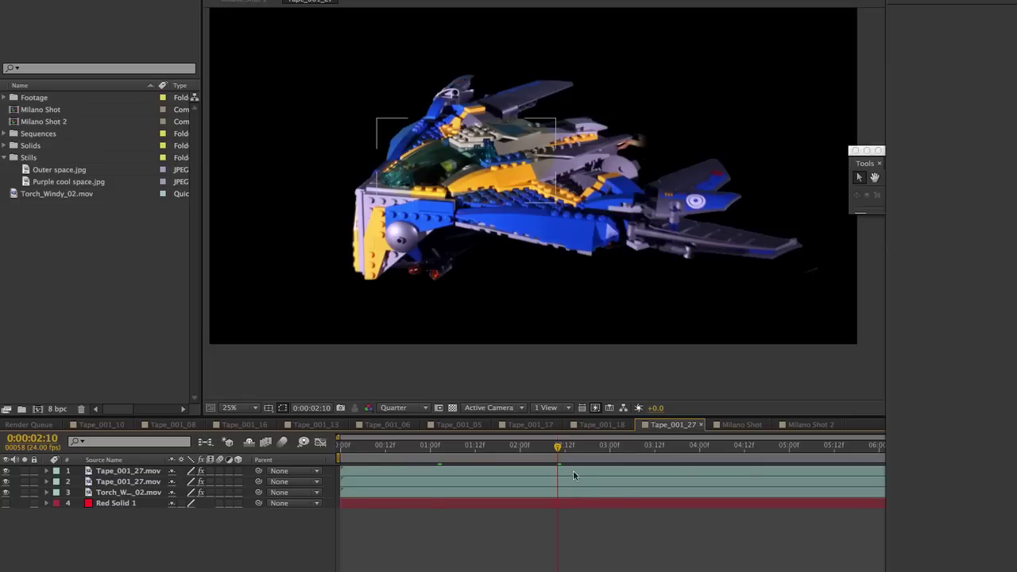
left_click(572, 471)
- Duplicate the keyed ship layer and darken the copy with Levels, Input Black 206
key("ctrl+d")
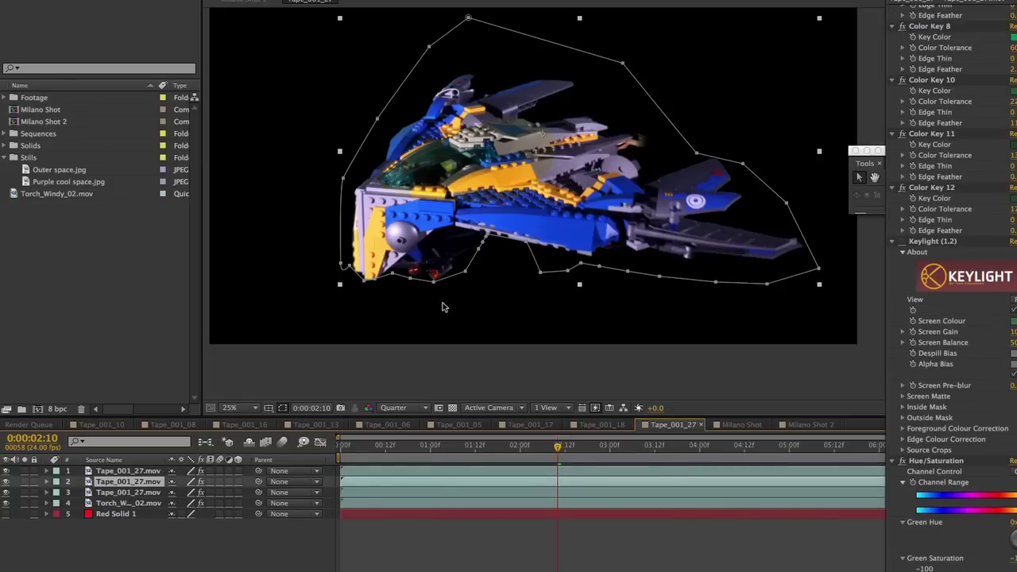
left_click(239, 0)
mouse_move(334, 121)
left_click(421, 370)
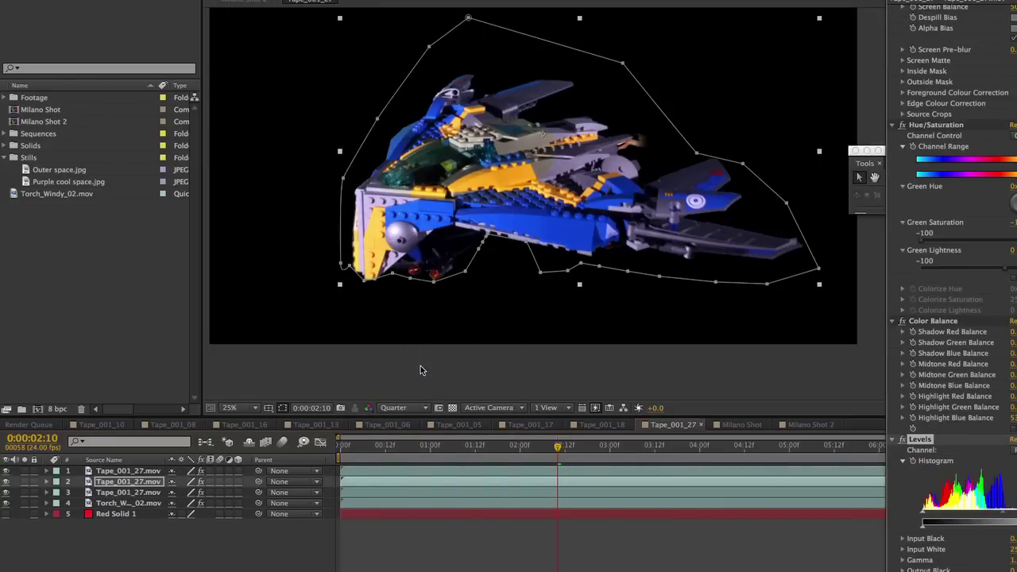
left_click_drag(767, 522, 897, 518)
left_click(46, 481)
- Blend the darkened duplicate in Screen mode and soften it with Fast Blur
left_click(230, 481)
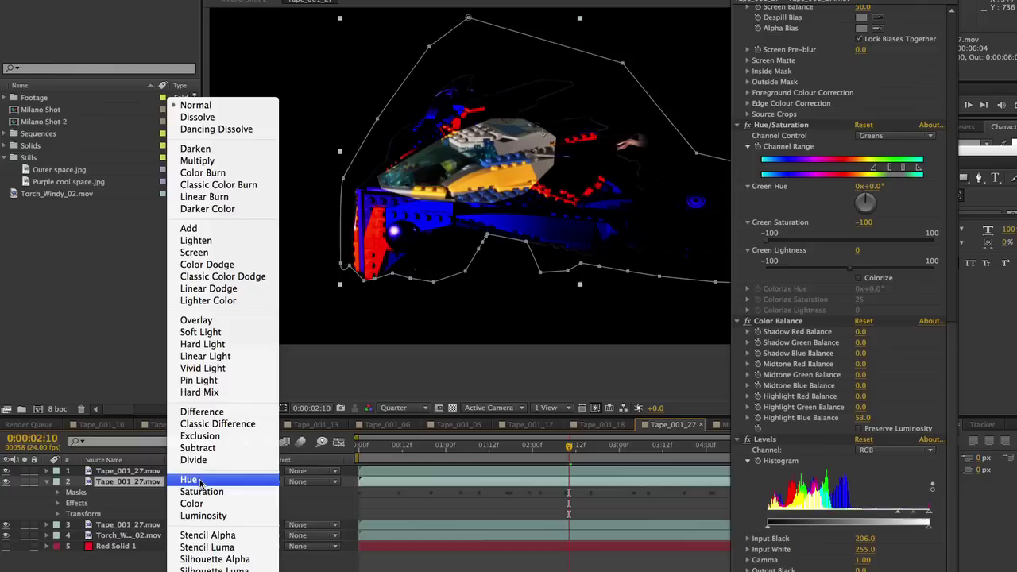
left_click(211, 252)
left_click(417, 158)
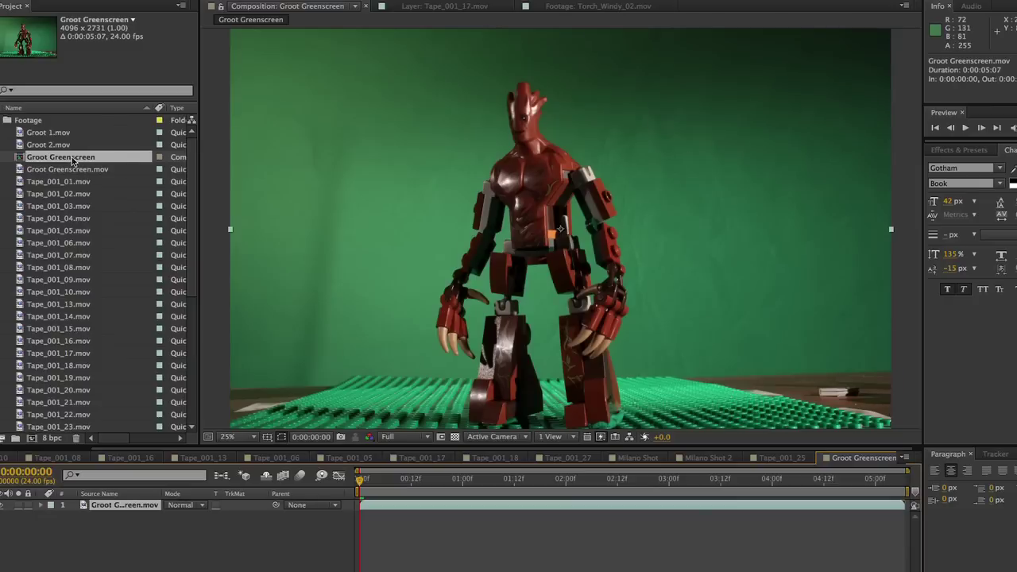
- Apply a Color Key effect to the Groot Greenscreen.mov layer
left_click(379, 213)
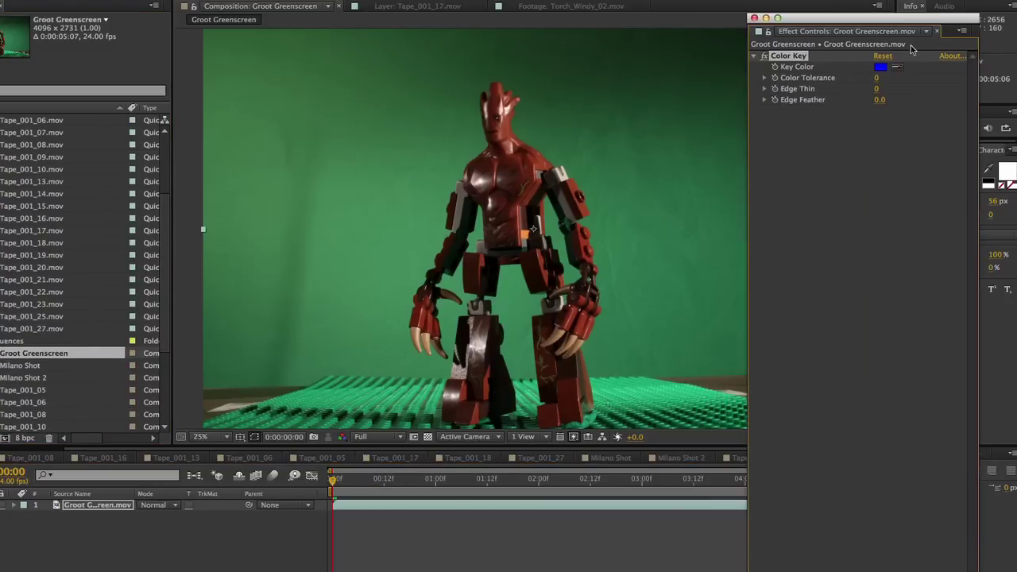